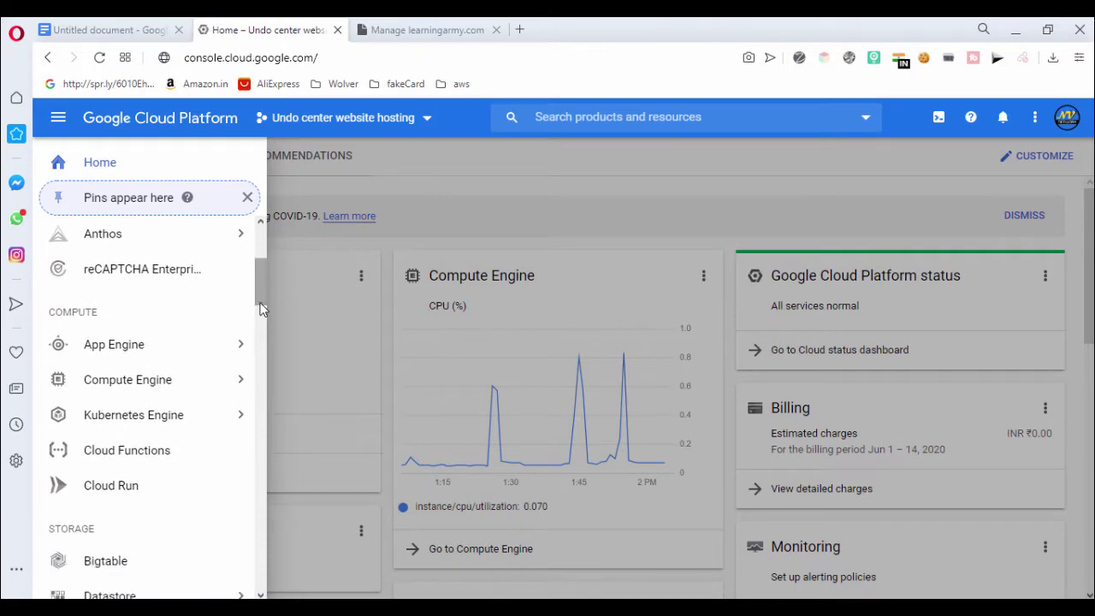
Open the Compute Engine VM instances and copy the external IP of wordpress-1-vm
{"action": "mouse_move", "coordinate": [235, 383]}
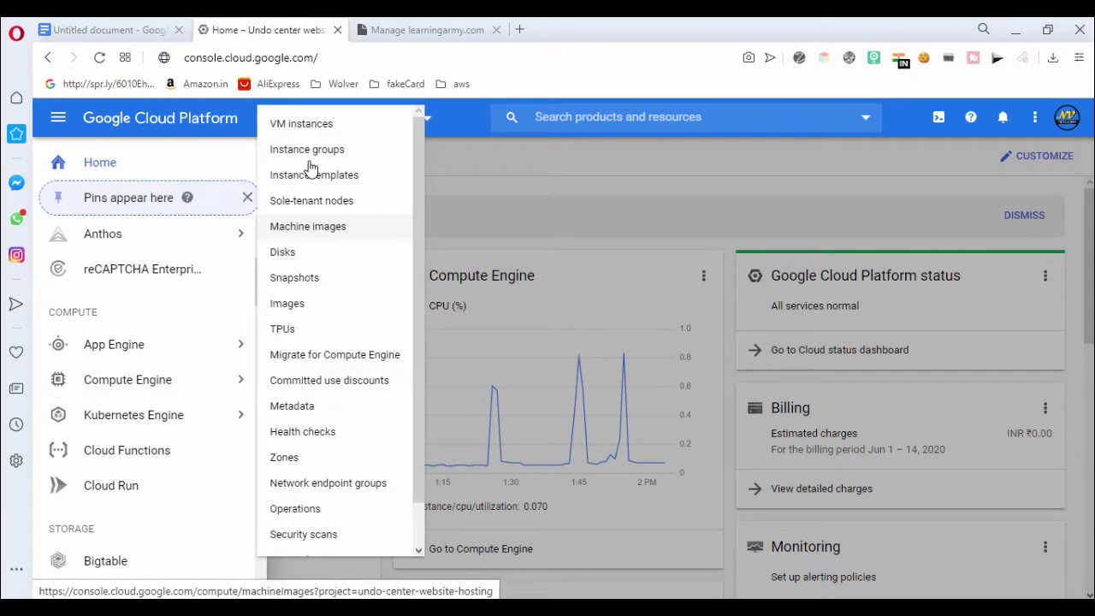
{"action": "left_click", "coordinate": [301, 135]}
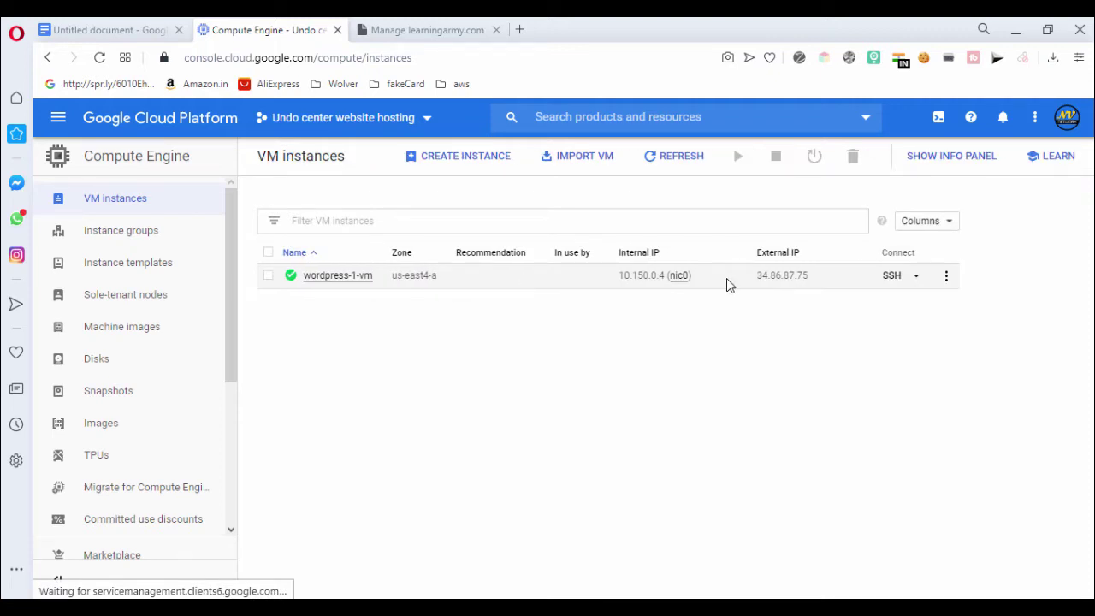
{"action": "left_click_drag", "start_coordinate": [757, 275], "coordinate": [808, 276]}
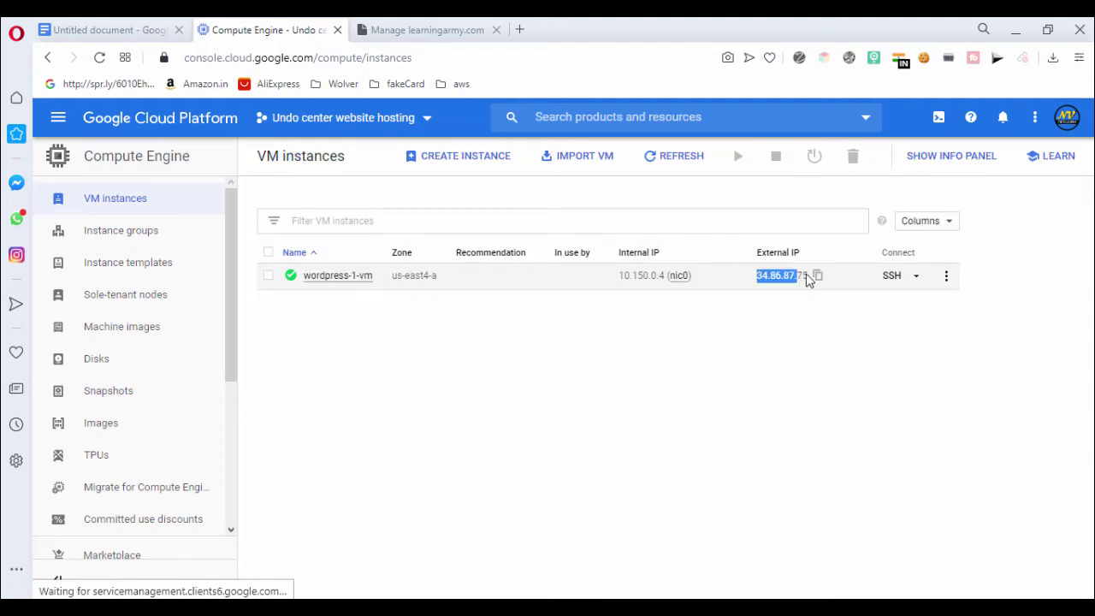
{"action": "left_click", "coordinate": [814, 281]}
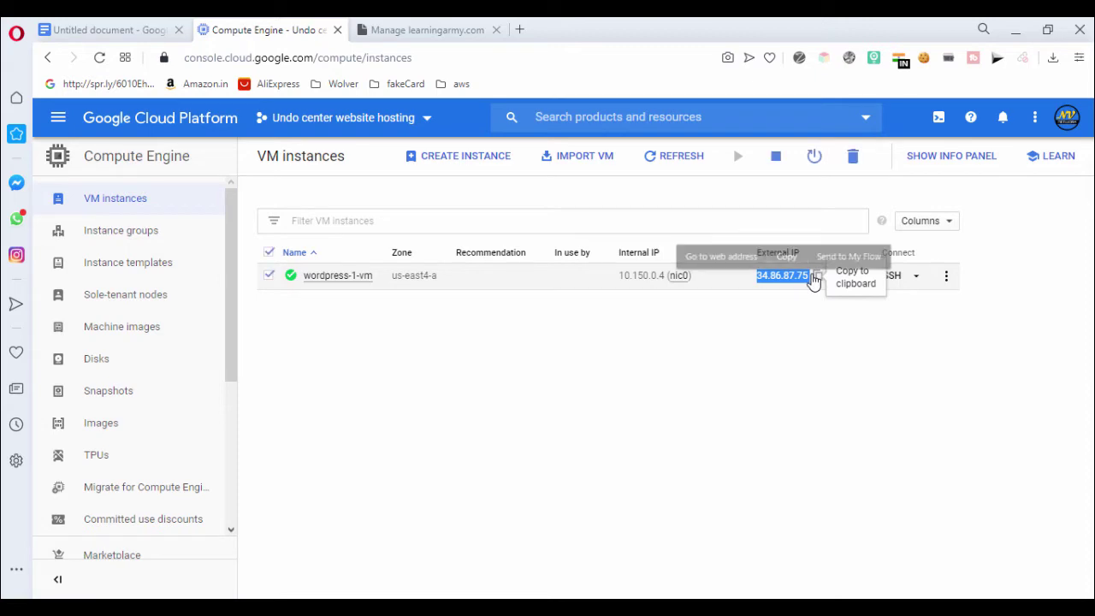
{"action": "left_click", "coordinate": [776, 259]}
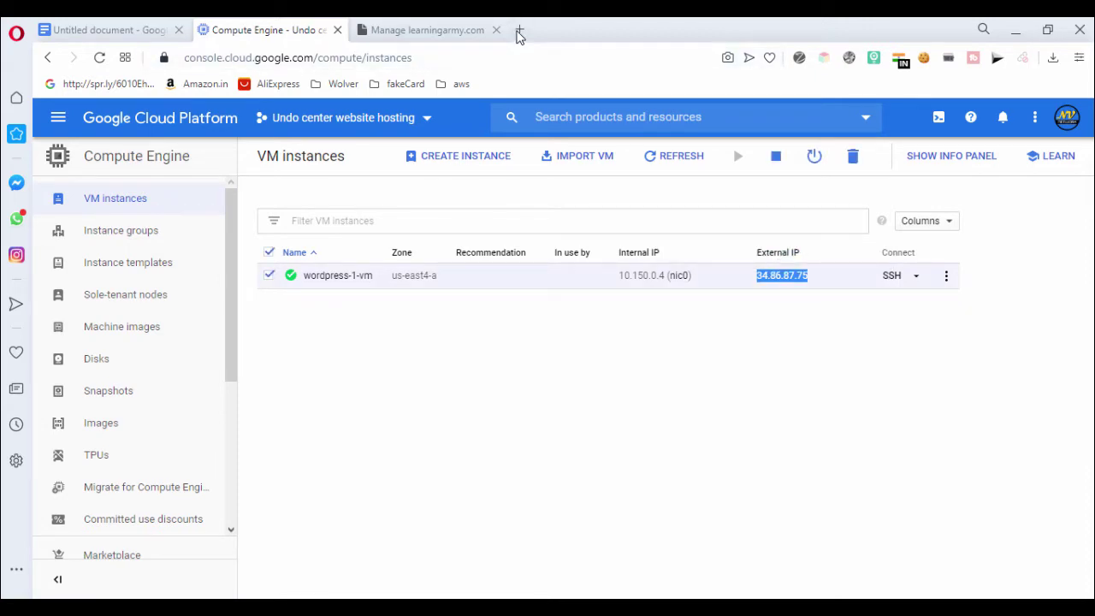
Load the WordPress site at the copied address 34.86.87.75 in a new browser tab
{"action": "left_click", "coordinate": [519, 30]}
{"action": "key", "text": "ctrl+v"}
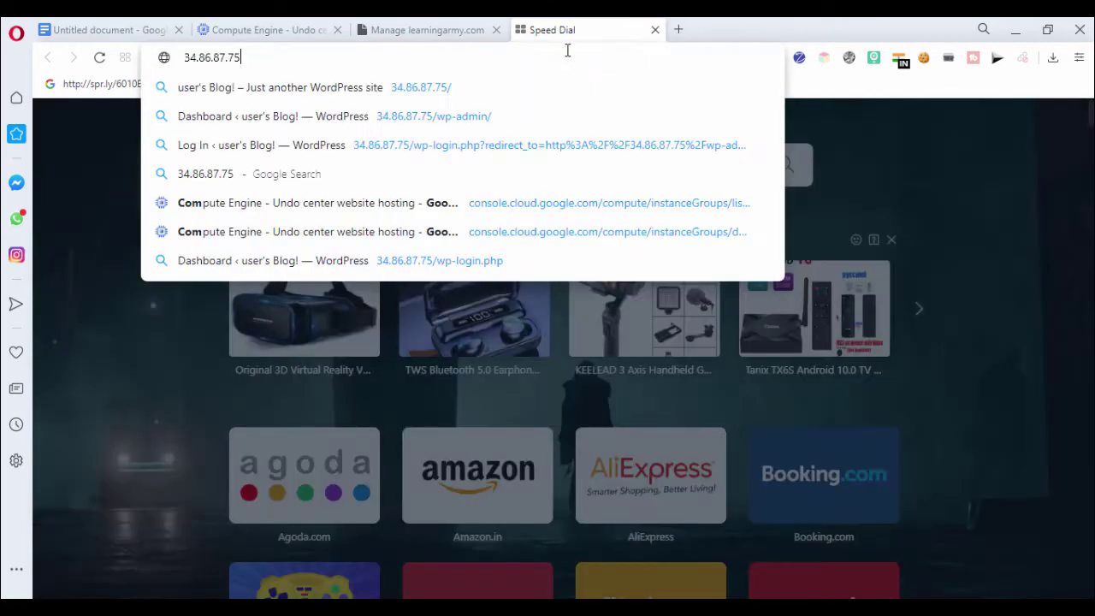
{"action": "key", "text": "Return"}
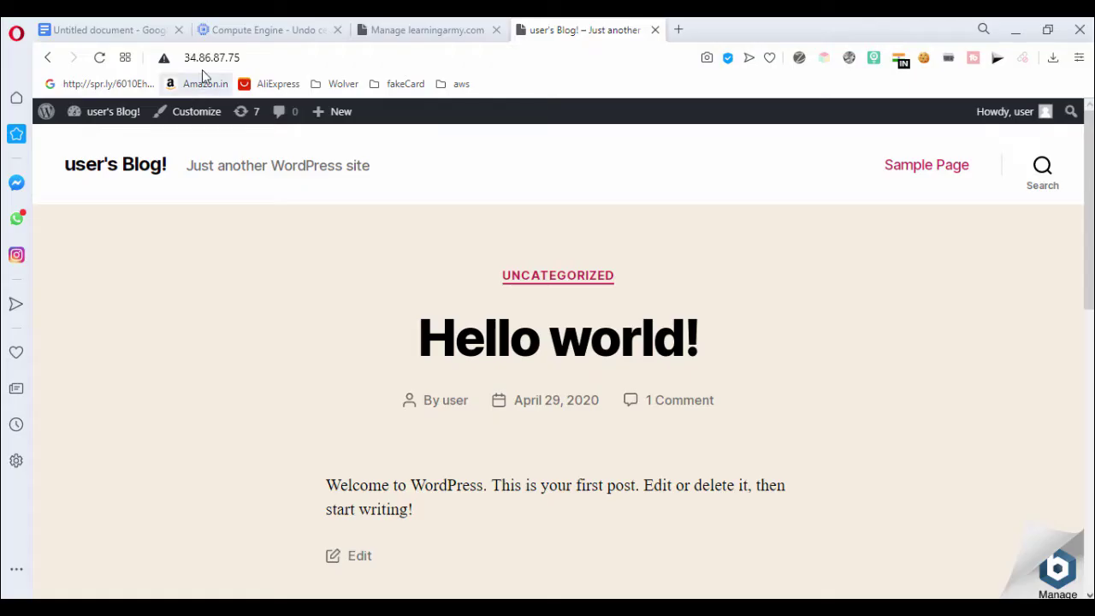
Return to the cloud console and open Cloud DNS under Network services
{"action": "left_click", "coordinate": [261, 27]}
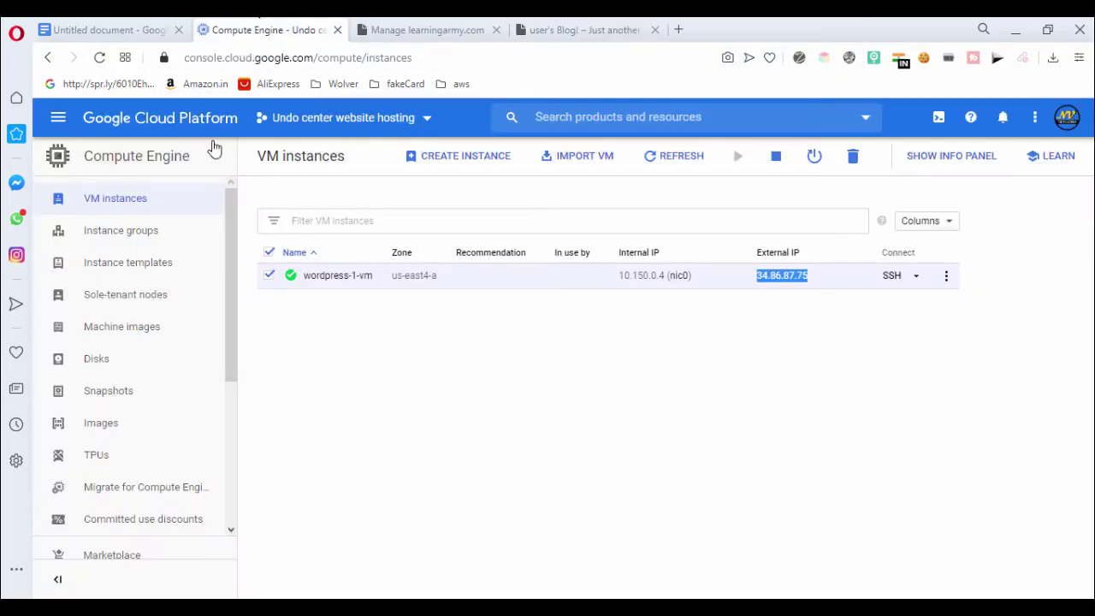
{"action": "left_click", "coordinate": [57, 117]}
{"action": "left_click_drag", "start_coordinate": [266, 253], "coordinate": [231, 354]}
{"action": "mouse_move", "coordinate": [221, 342]}
{"action": "mouse_move", "coordinate": [217, 368]}
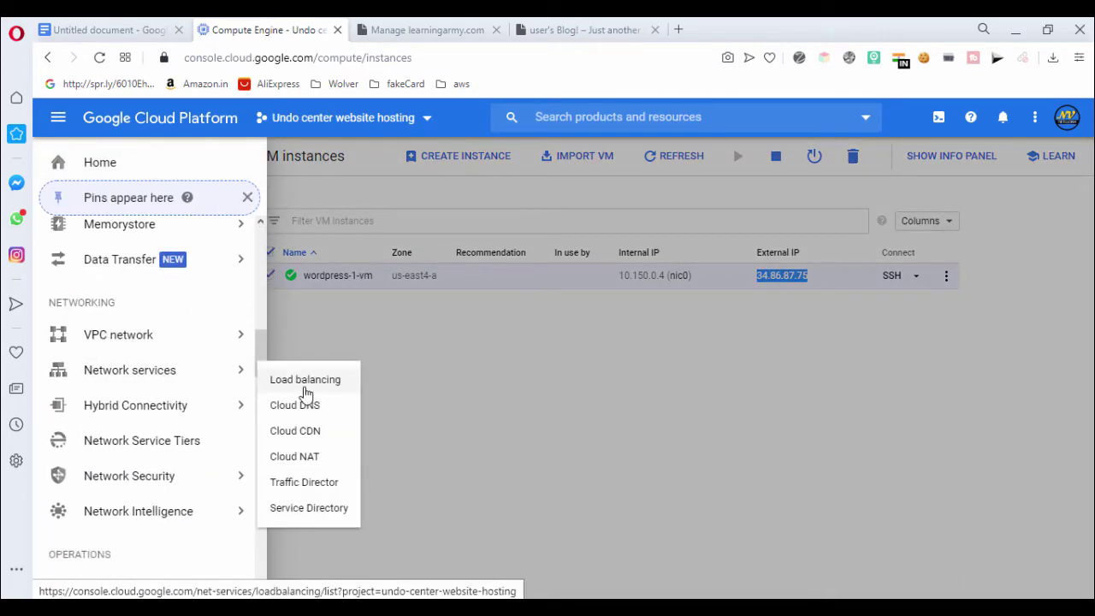
{"action": "left_click", "coordinate": [308, 407]}
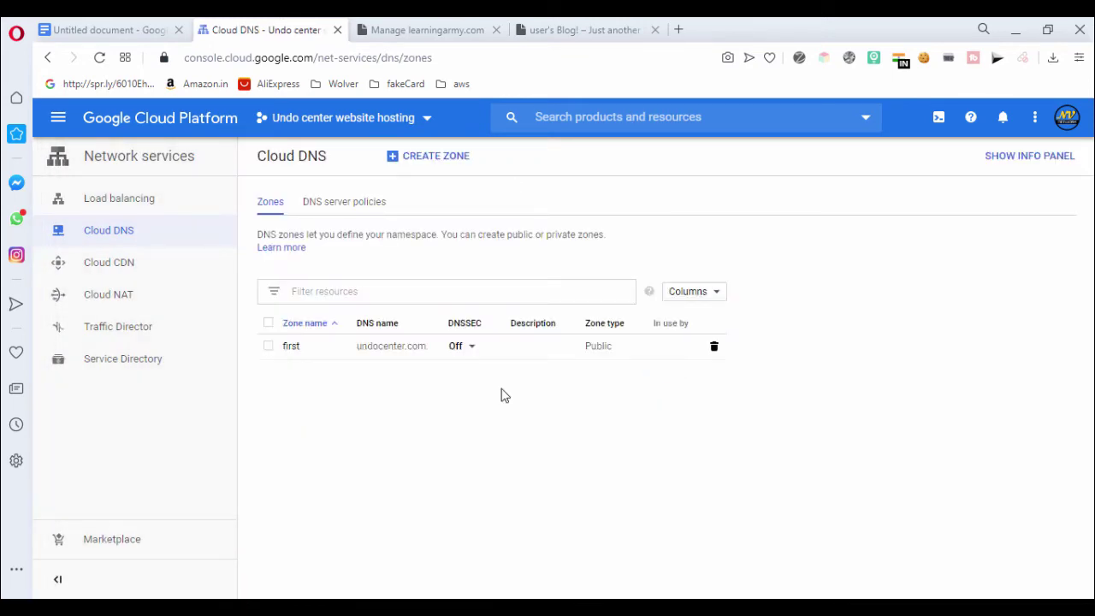
Create a public DNS zone named learningarmy with the DNS name learningarmy.com
{"action": "left_click", "coordinate": [436, 162]}
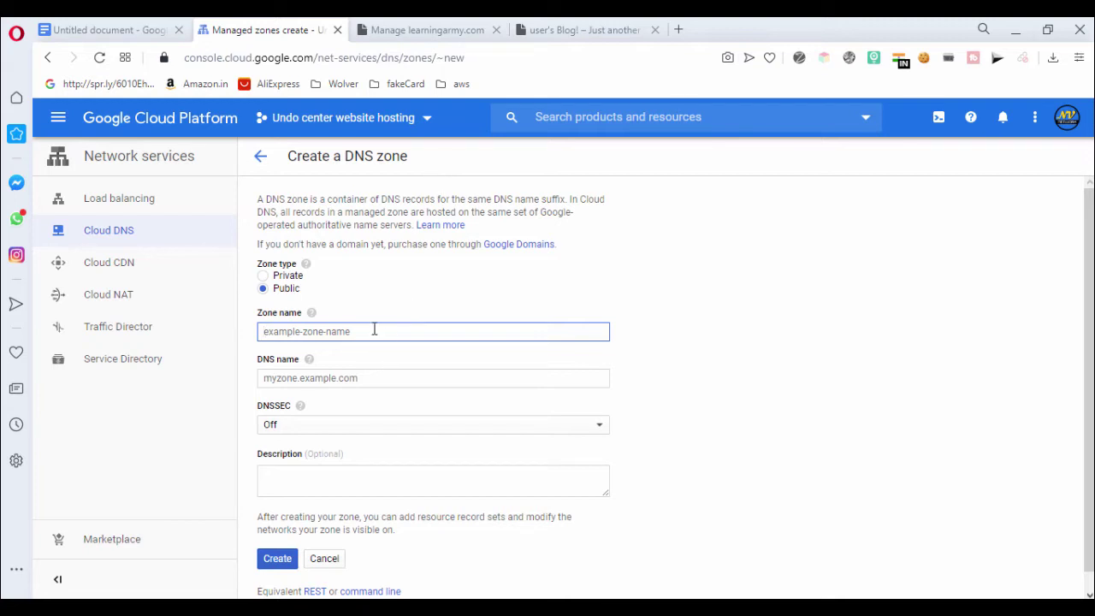
{"action": "type", "text": "learningarmy"}
{"action": "left_click", "coordinate": [360, 377]}
{"action": "type", "text": "lea"}
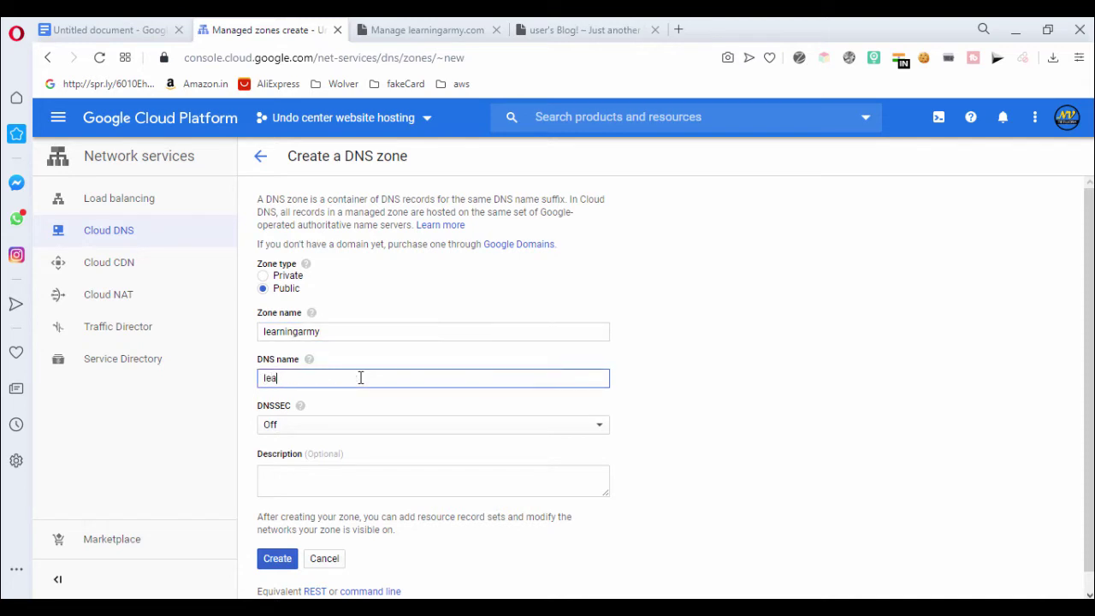
{"action": "type", "text": "rningarmy.com"}
{"action": "left_click", "coordinate": [273, 558]}
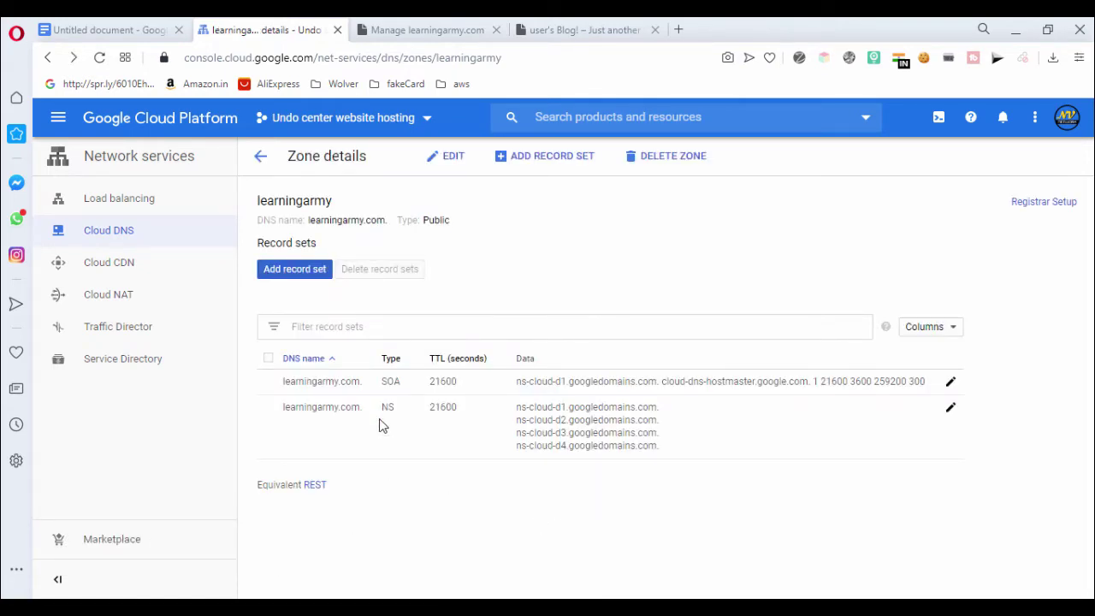
Start a new record set in the learningarmy zone and copy the WordPress site's address from its browser tab
{"action": "left_click", "coordinate": [310, 270]}
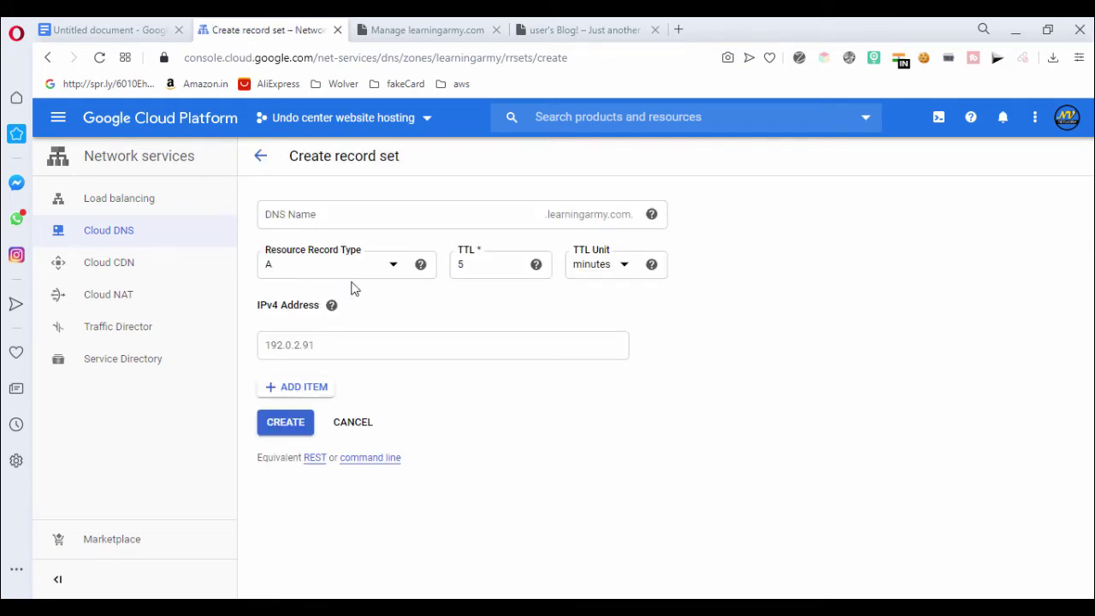
{"action": "left_click", "coordinate": [587, 27]}
{"action": "left_click", "coordinate": [368, 59]}
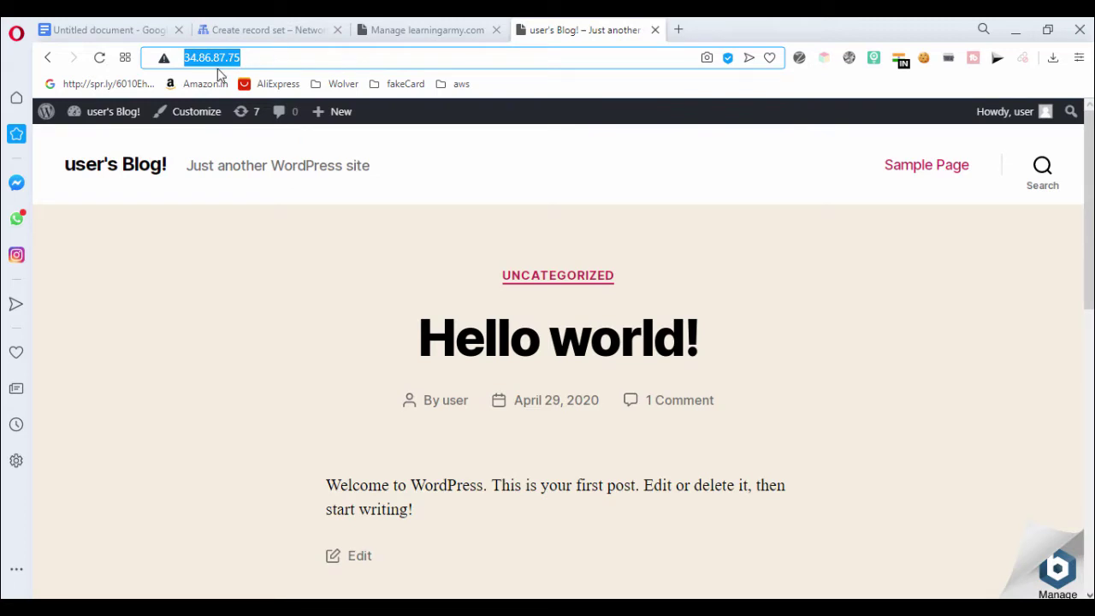
{"action": "right_click", "coordinate": [219, 67]}
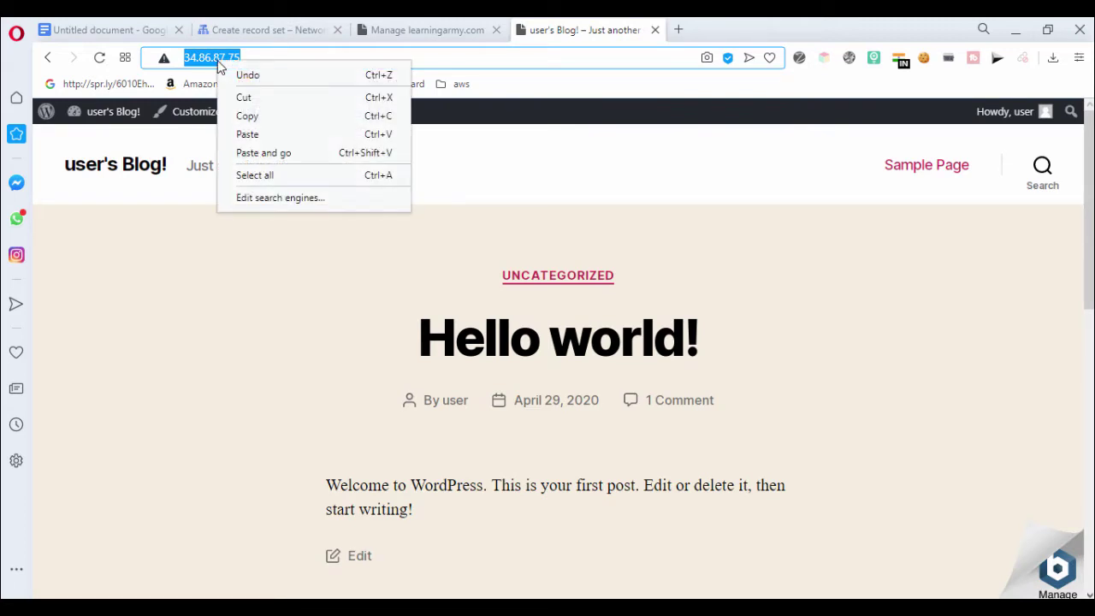
{"action": "left_click", "coordinate": [234, 115]}
{"action": "left_click", "coordinate": [269, 29]}
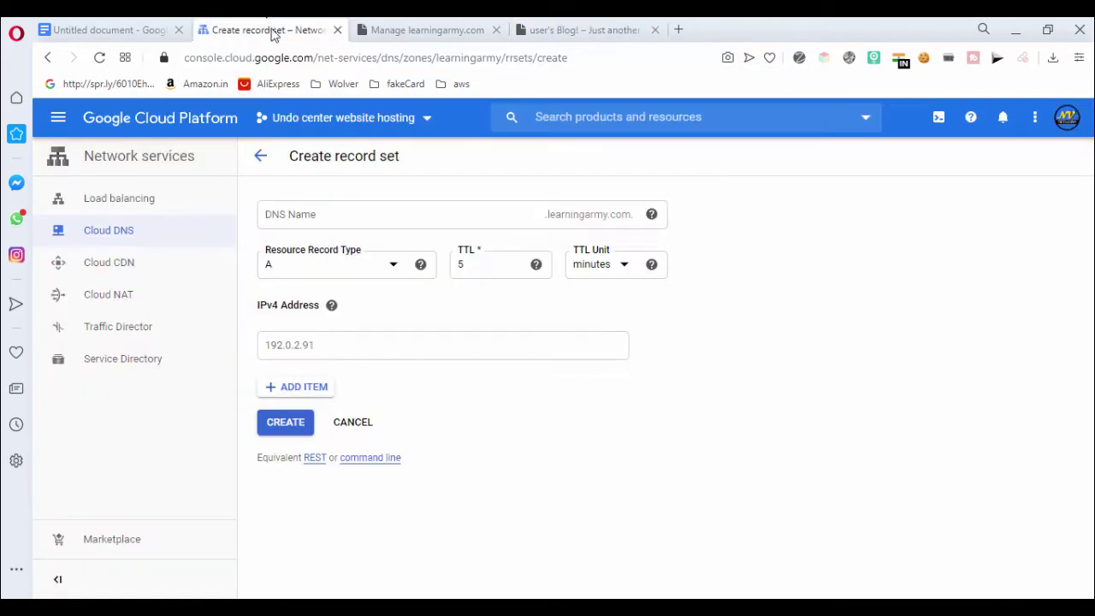
{"action": "left_click", "coordinate": [532, 352]}
{"action": "right_click", "coordinate": [532, 352]}
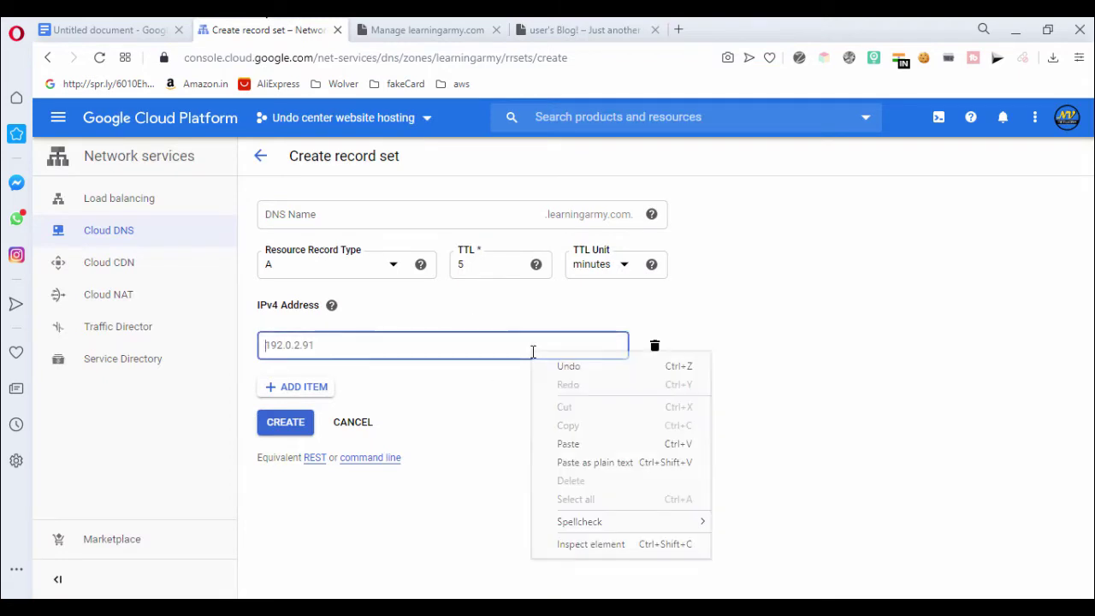
{"action": "left_click", "coordinate": [566, 444]}
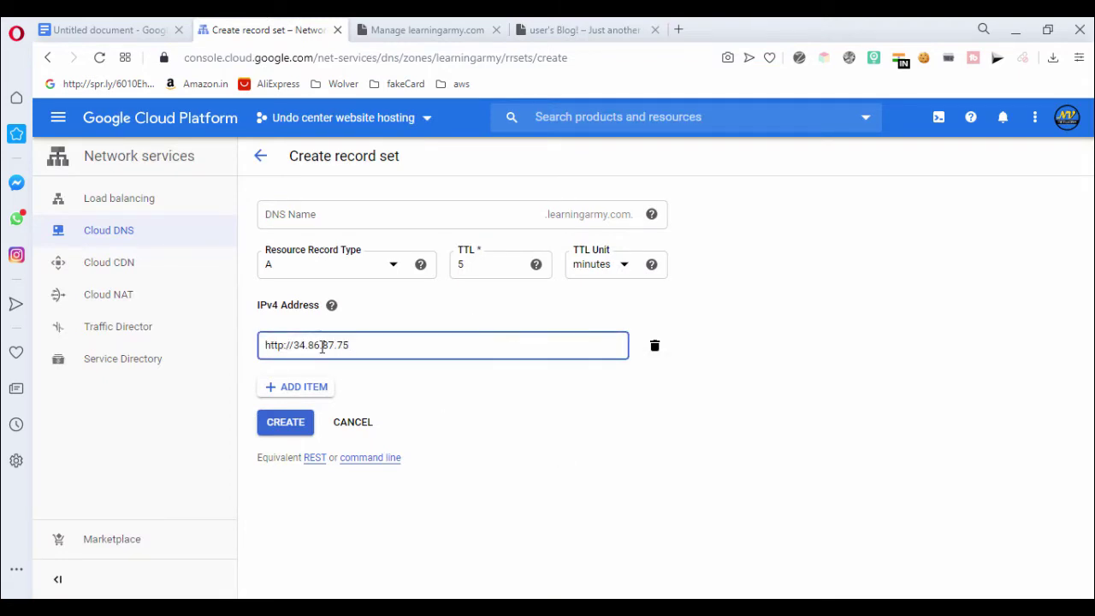
{"action": "left_click_drag", "start_coordinate": [294, 345], "coordinate": [261, 351]}
{"action": "key", "text": "BackSpace"}
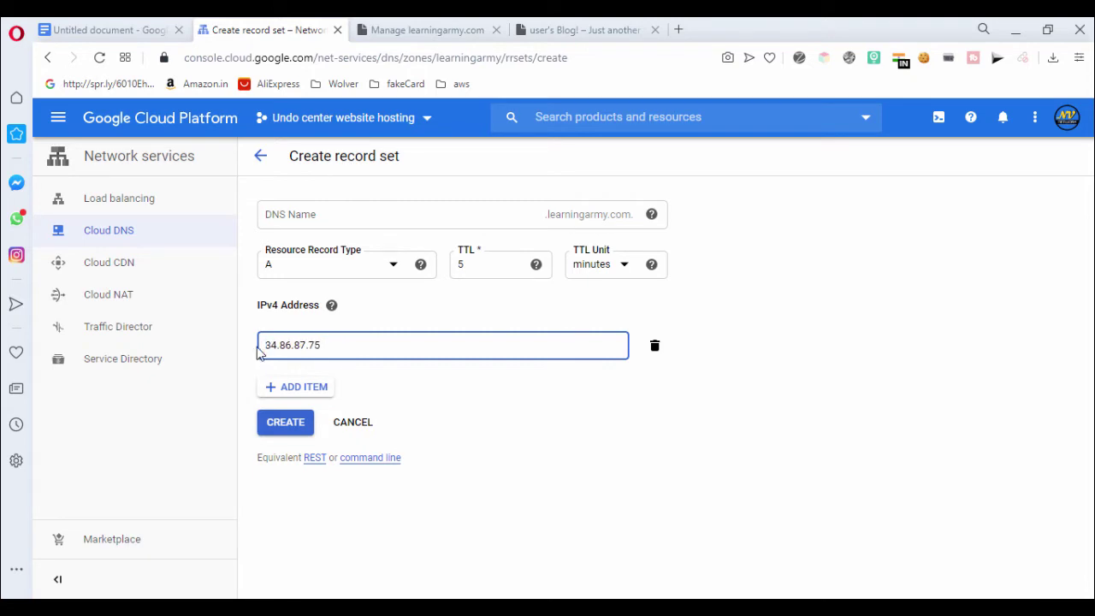
{"action": "left_click", "coordinate": [283, 423]}
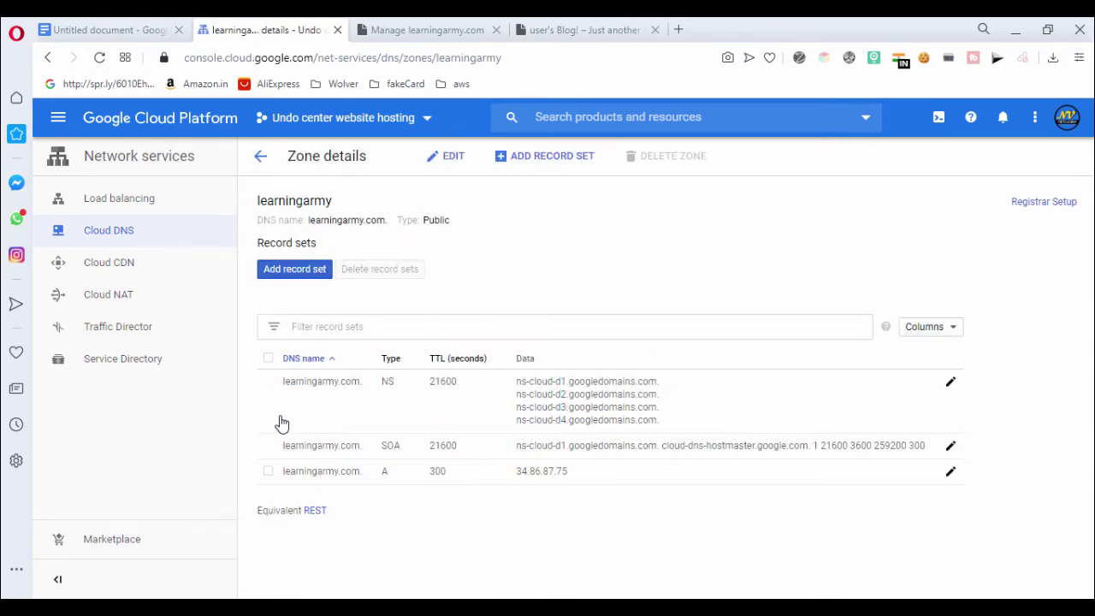
Add a CNAME record set for www in the learningarmy zone with the canonical name learningarmy.com
{"action": "left_click", "coordinate": [289, 270]}
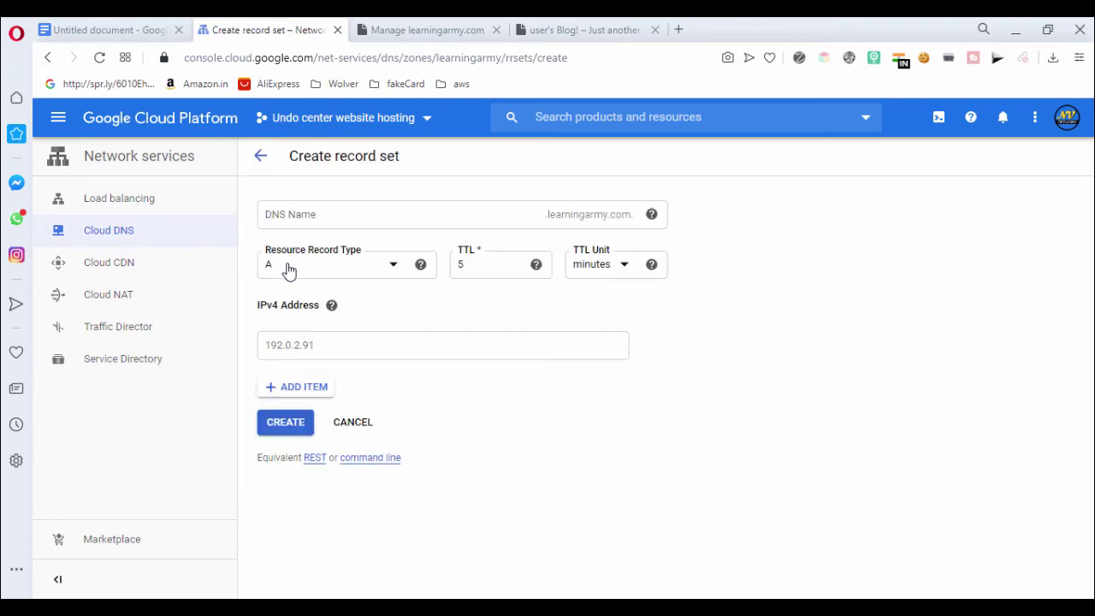
{"action": "left_click", "coordinate": [419, 215]}
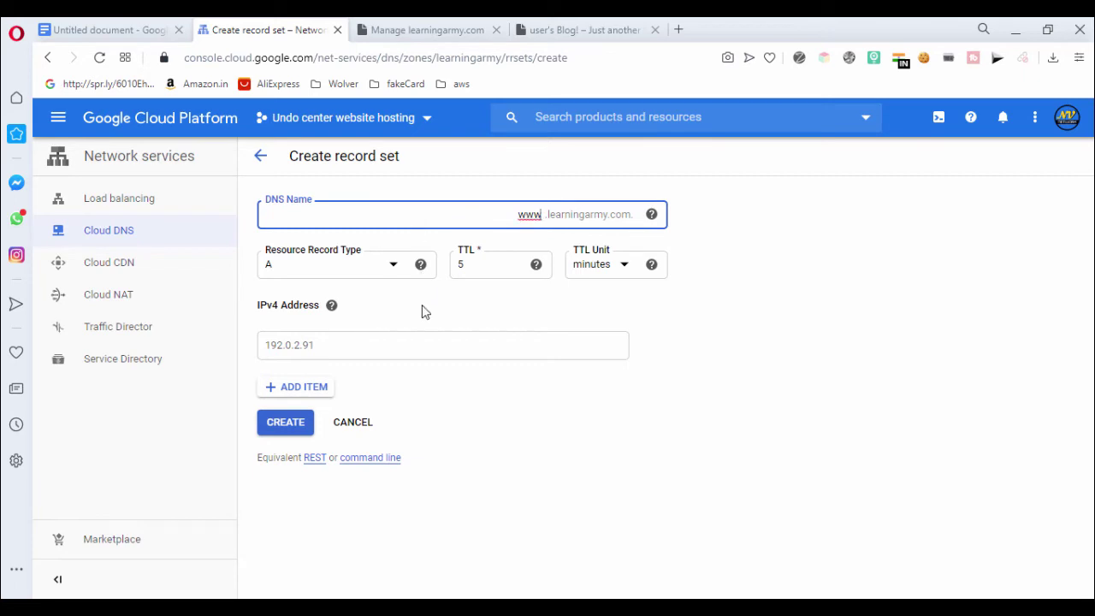
{"action": "left_click", "coordinate": [381, 269]}
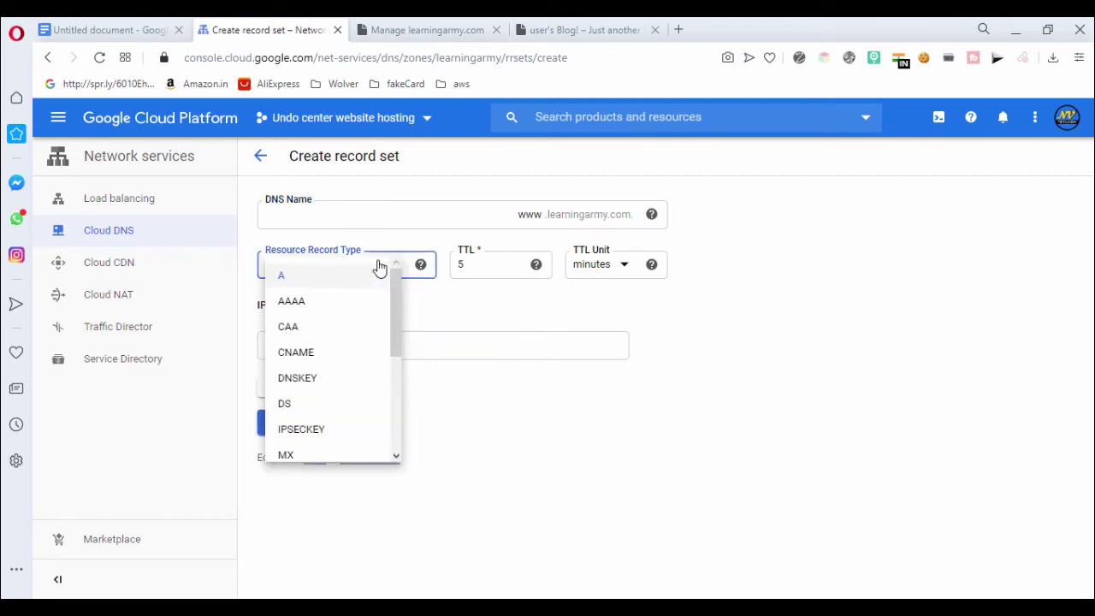
{"action": "left_click", "coordinate": [326, 351]}
{"action": "left_click", "coordinate": [363, 351]}
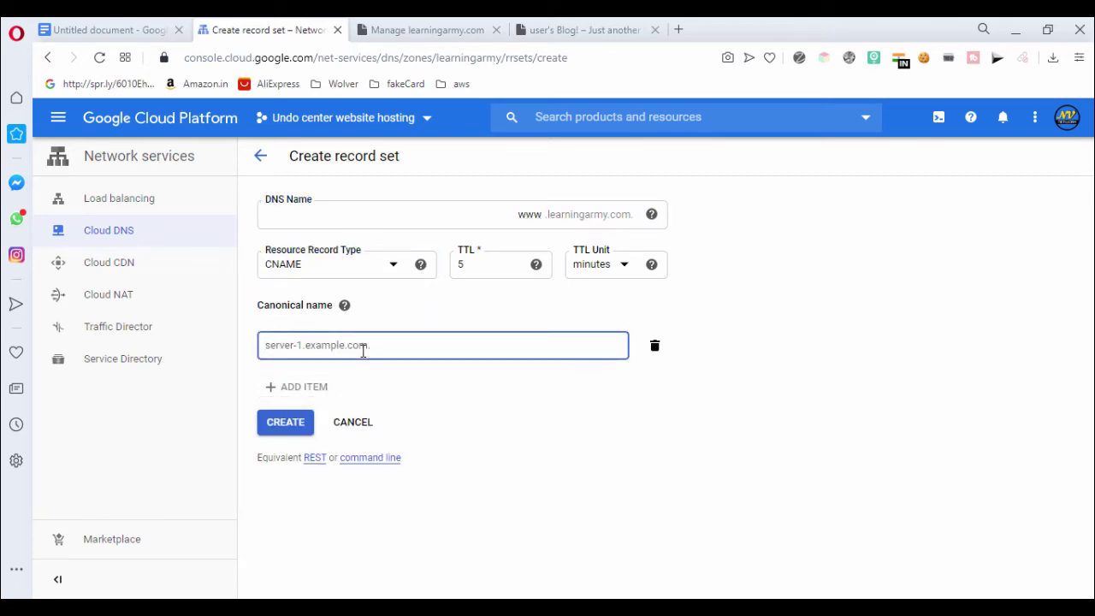
{"action": "type", "text": "learningarmy.com"}
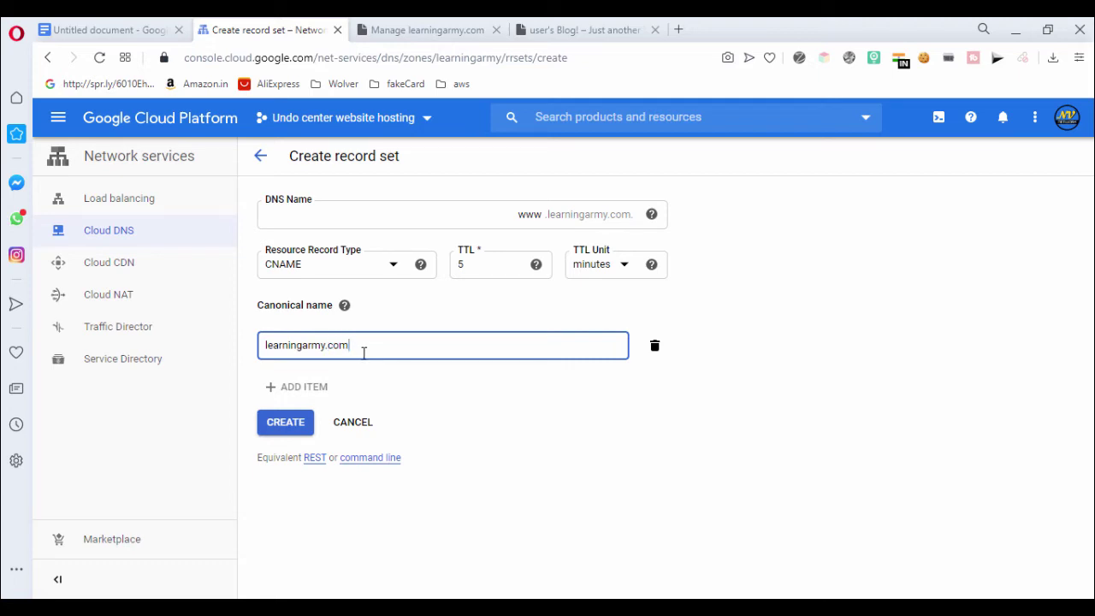
{"action": "left_click", "coordinate": [286, 424]}
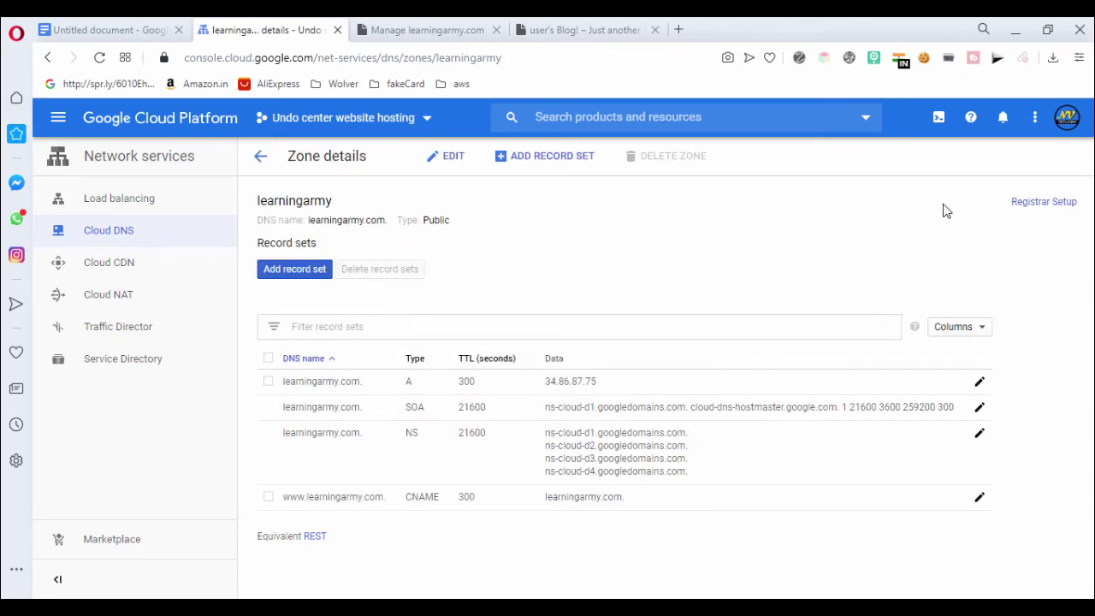
Show the zone's registrar setup, then open the Name Servers settings of learningarmy.com in BigRock
{"action": "left_click", "coordinate": [1037, 205]}
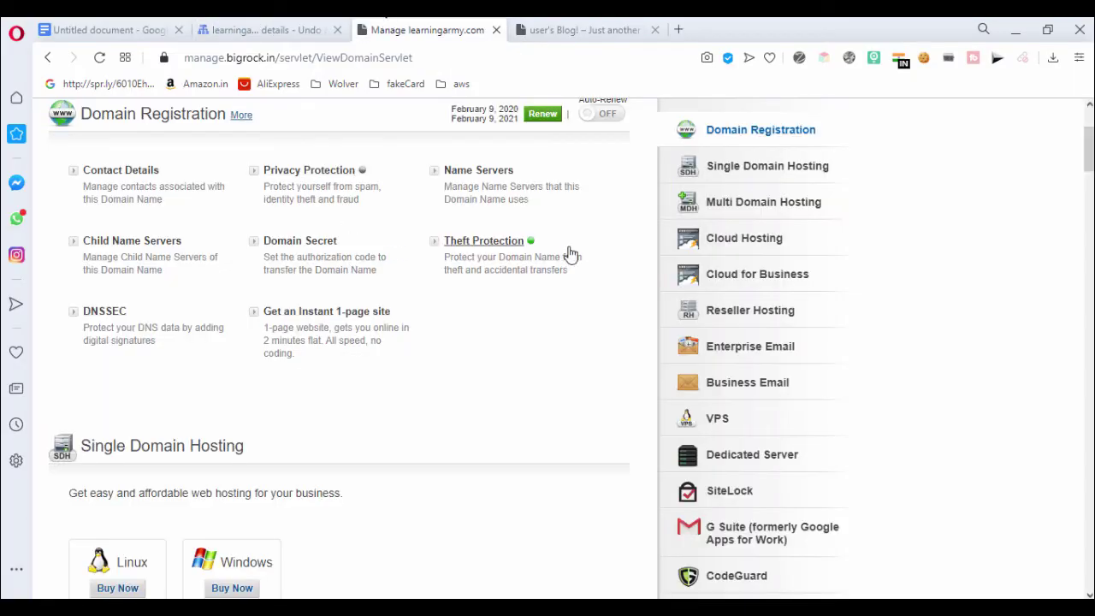
{"action": "scroll", "coordinate": [1076, 155], "scroll_direction": "up", "scroll_amount": 2}
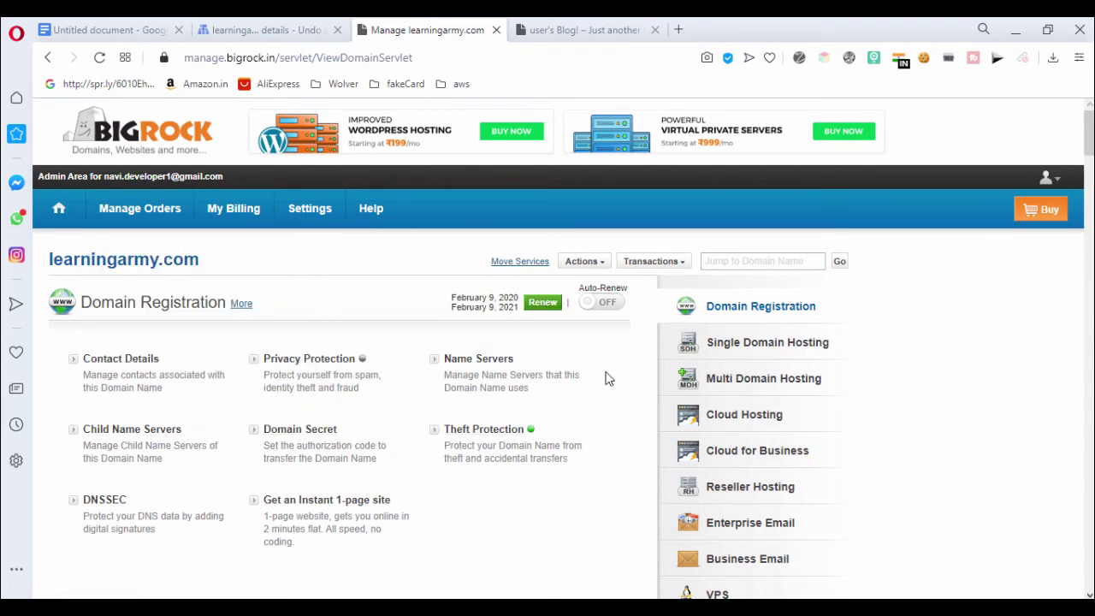
{"action": "left_click", "coordinate": [509, 360]}
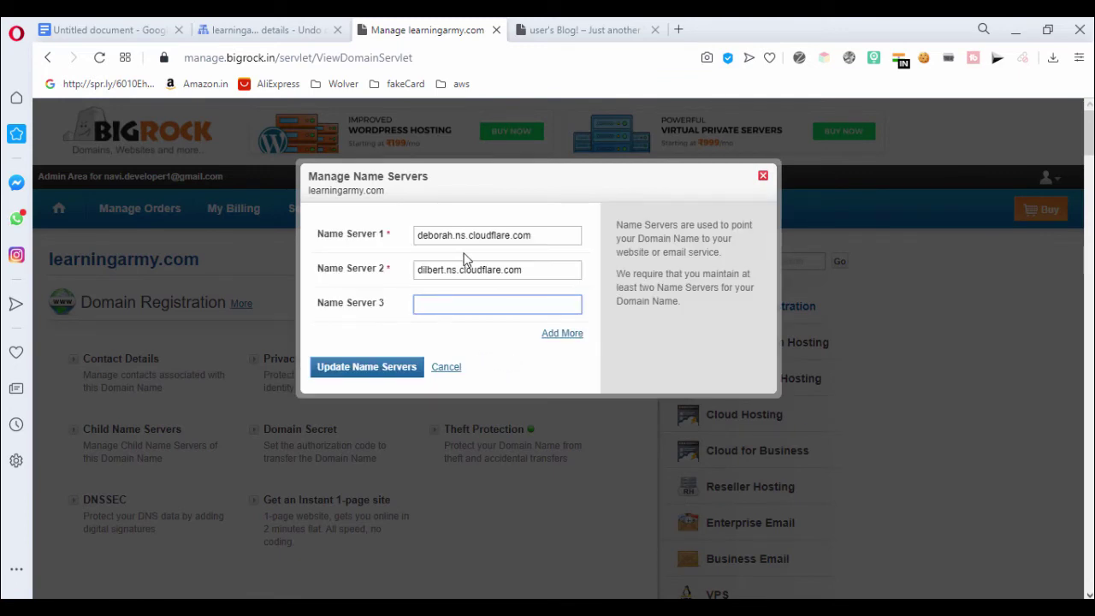
Copy the first name server from the registrar setup and set Name Server 1 in BigRock to ns-cloud-d1.googledomains.com
{"action": "left_click", "coordinate": [303, 29]}
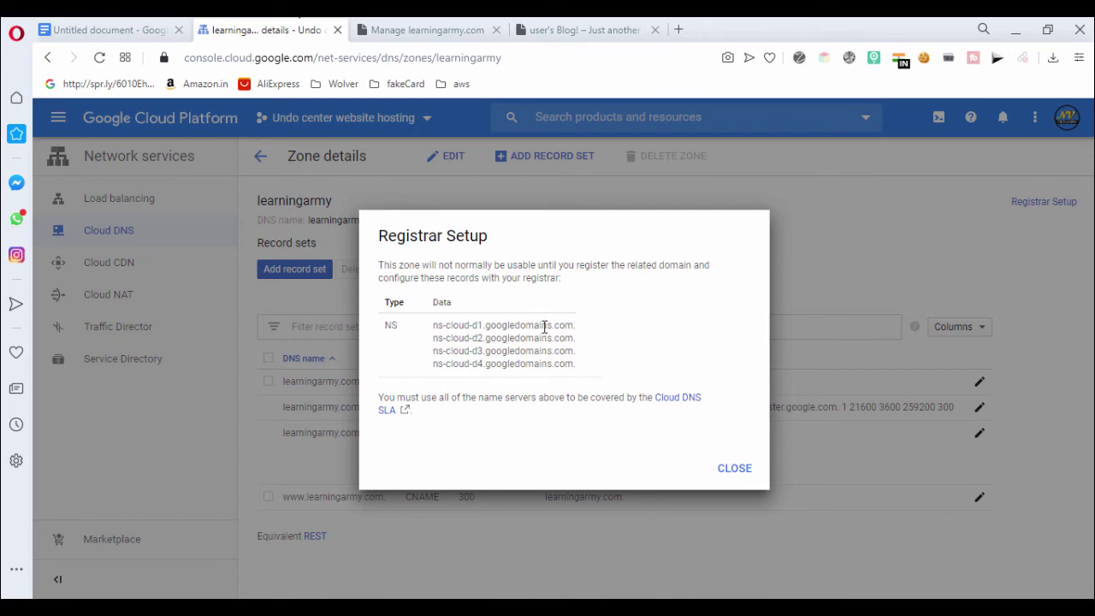
{"action": "left_click_drag", "start_coordinate": [574, 326], "coordinate": [431, 326]}
{"action": "left_click", "coordinate": [493, 308]}
{"action": "key", "text": "ctrl+Tab"}
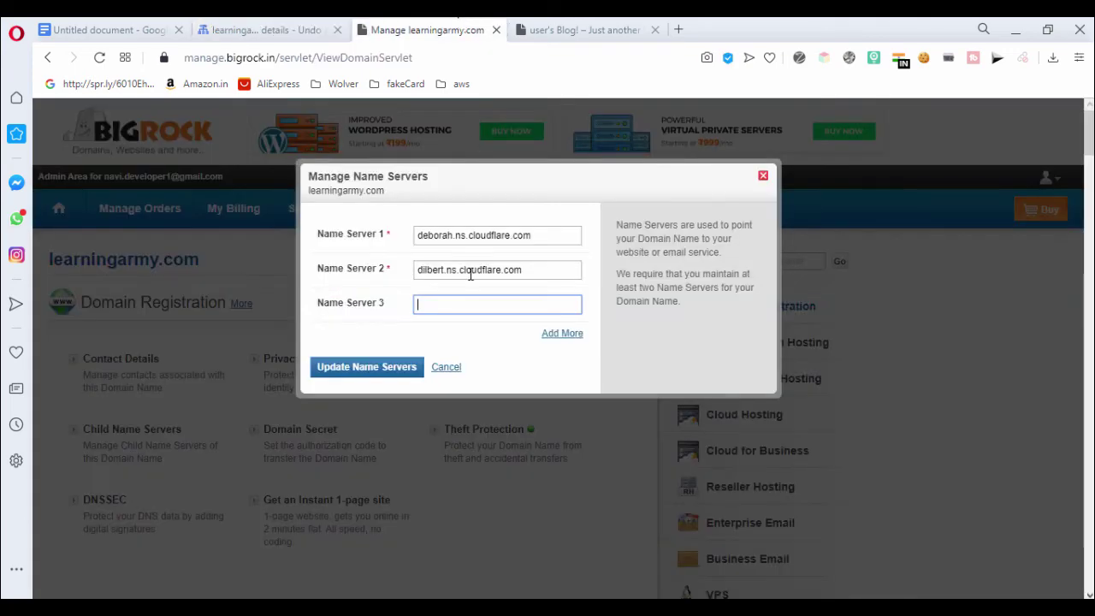
{"action": "left_click_drag", "start_coordinate": [542, 236], "coordinate": [345, 221]}
{"action": "key", "text": "ctrl+v"}
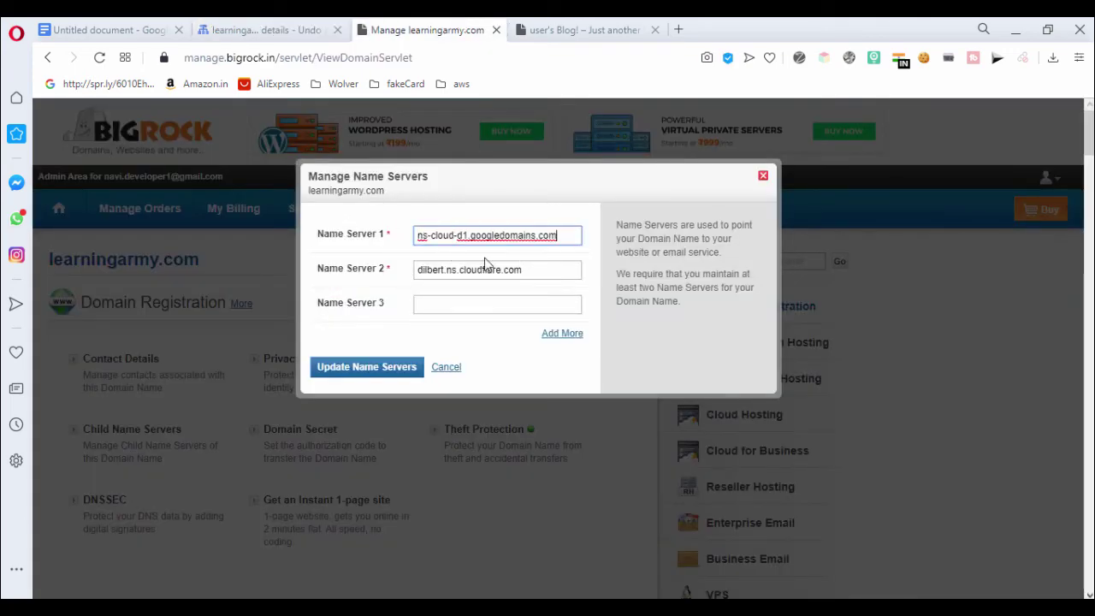
Copy the second name server from the registrar setup and set Name Server 2 in BigRock to ns-cloud-d2.googledomains.com
{"action": "left_click", "coordinate": [267, 26]}
{"action": "left_click_drag", "start_coordinate": [575, 338], "coordinate": [432, 338]}
{"action": "left_click", "coordinate": [513, 318]}
{"action": "key", "text": "ctrl+Tab"}
{"action": "left_click_drag", "start_coordinate": [539, 270], "coordinate": [400, 278]}
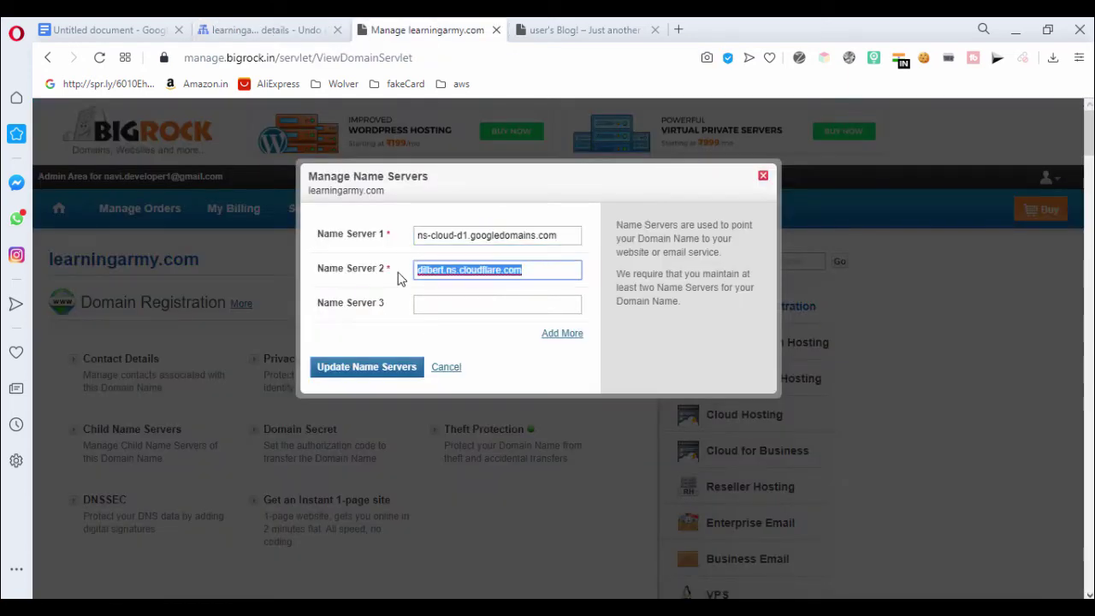
{"action": "key", "text": "ctrl+v"}
Paste the copied ns-cloud-d2.googledomains.com into Name Server 3 and into an added Name Server 4 field
{"action": "left_click", "coordinate": [454, 306]}
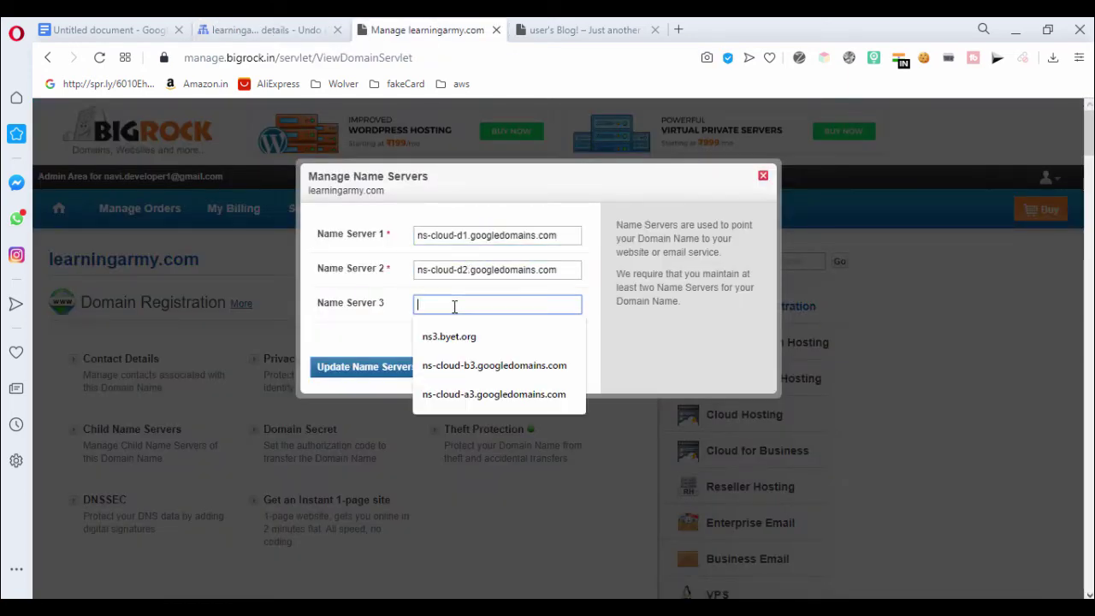
{"action": "key", "text": "ctrl+v"}
{"action": "left_click", "coordinate": [551, 334]}
{"action": "left_click", "coordinate": [523, 343]}
{"action": "key", "text": "ctrl+v"}
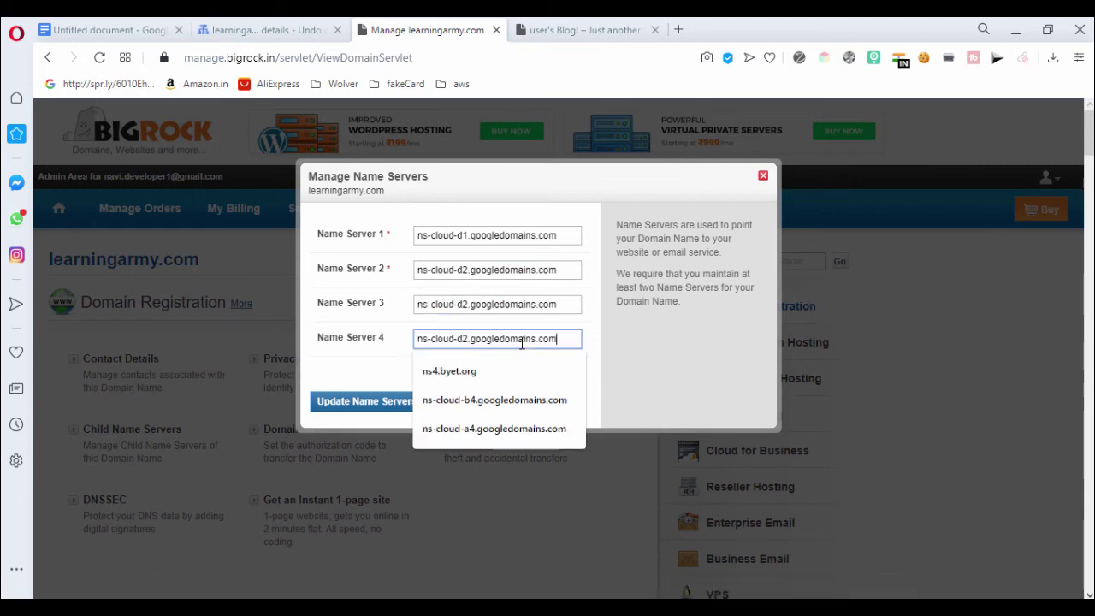
Edit Name Server 3 to ns-cloud-d3.googledomains.com and Name Server 4 to ns-cloud-d4.googledomains.com
{"action": "left_click", "coordinate": [466, 305]}
{"action": "key", "text": "BackSpace"}
{"action": "type", "text": "3"}
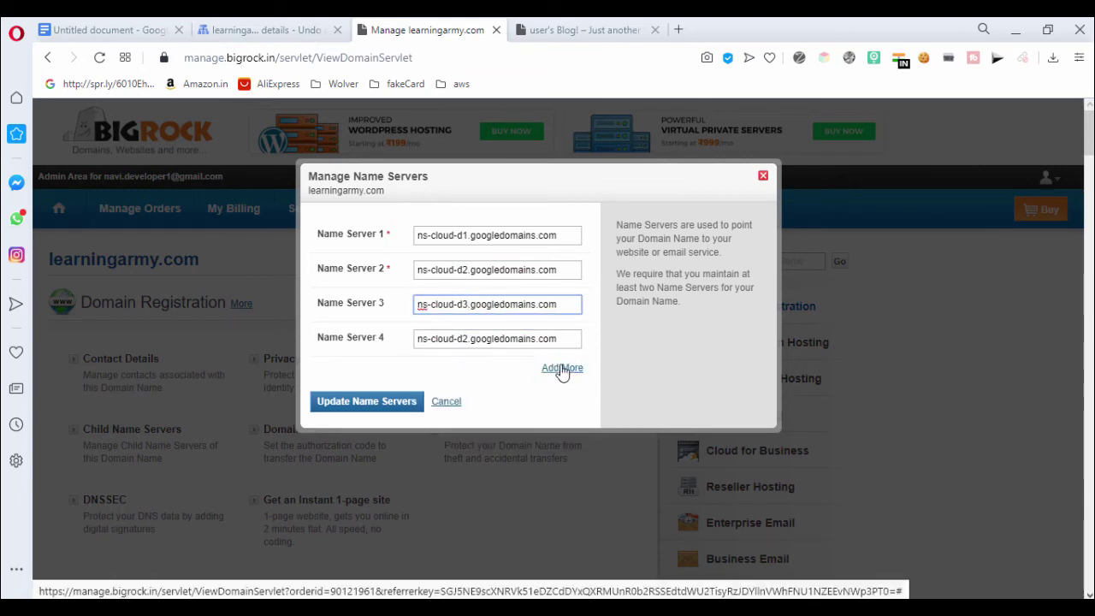
{"action": "left_click", "coordinate": [469, 339]}
{"action": "key", "text": "BackSpace"}
{"action": "type", "text": "4"}
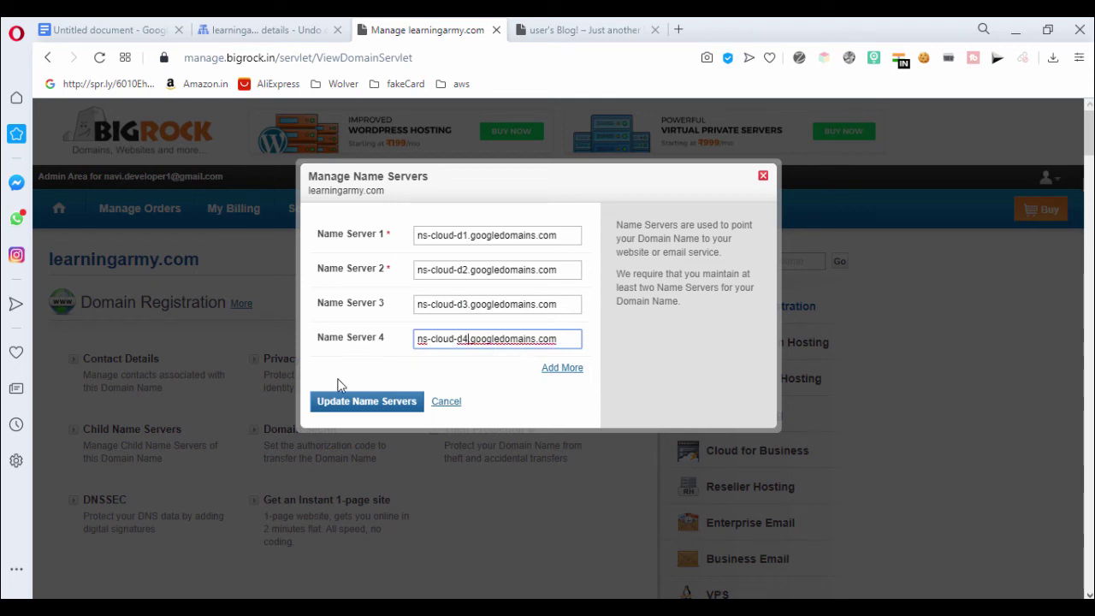
Update the name servers of learningarmy.com in BigRock, then return to Google Cloud and close the zone's registrar setup
{"action": "left_click", "coordinate": [353, 411]}
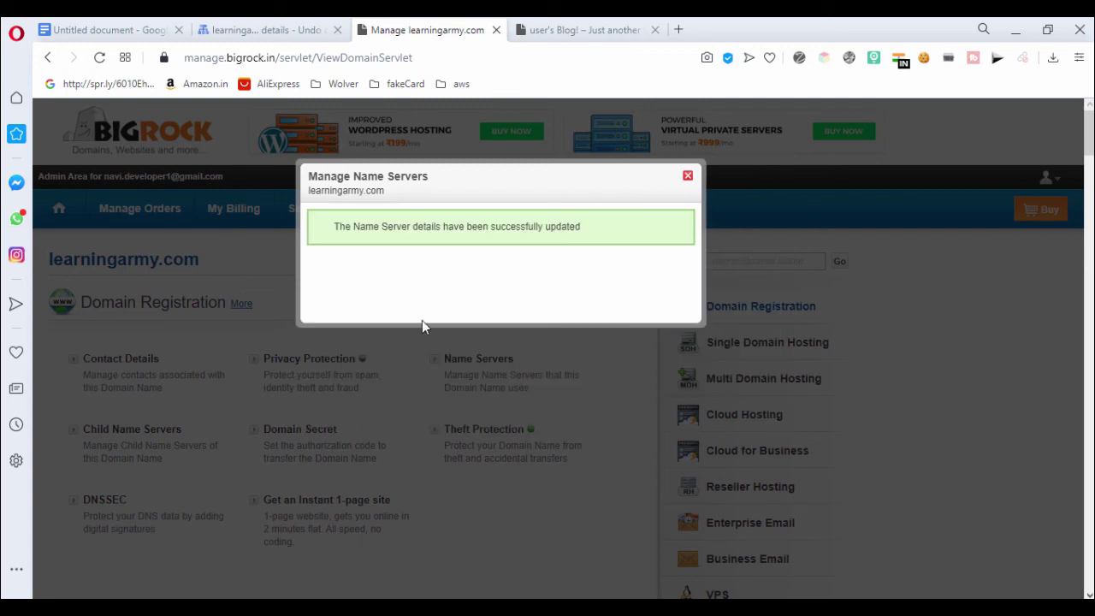
{"action": "left_click", "coordinate": [686, 178]}
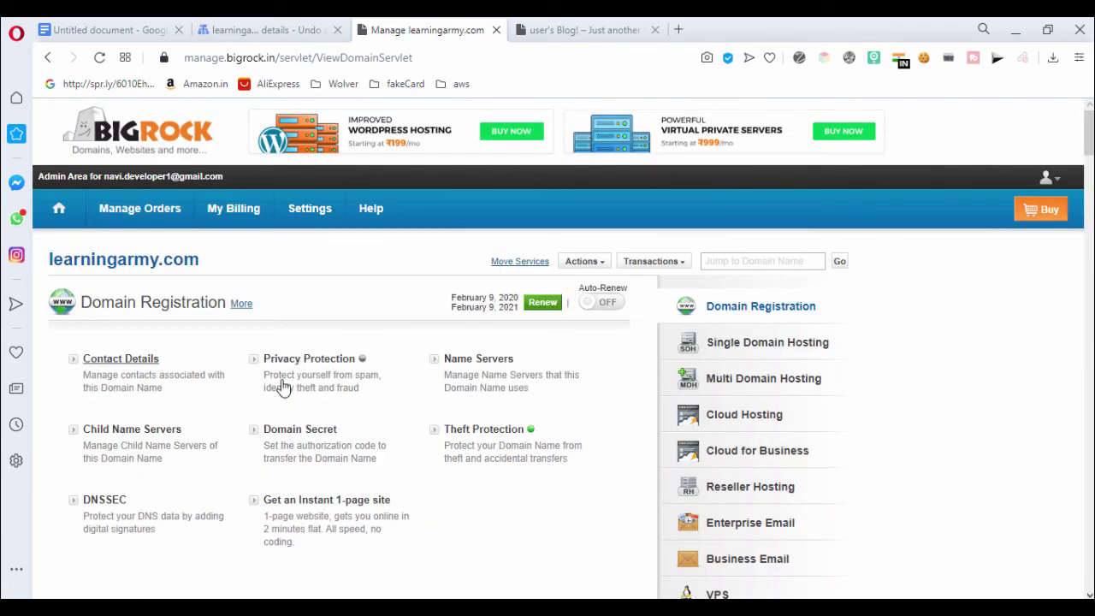
{"action": "left_click", "coordinate": [282, 26]}
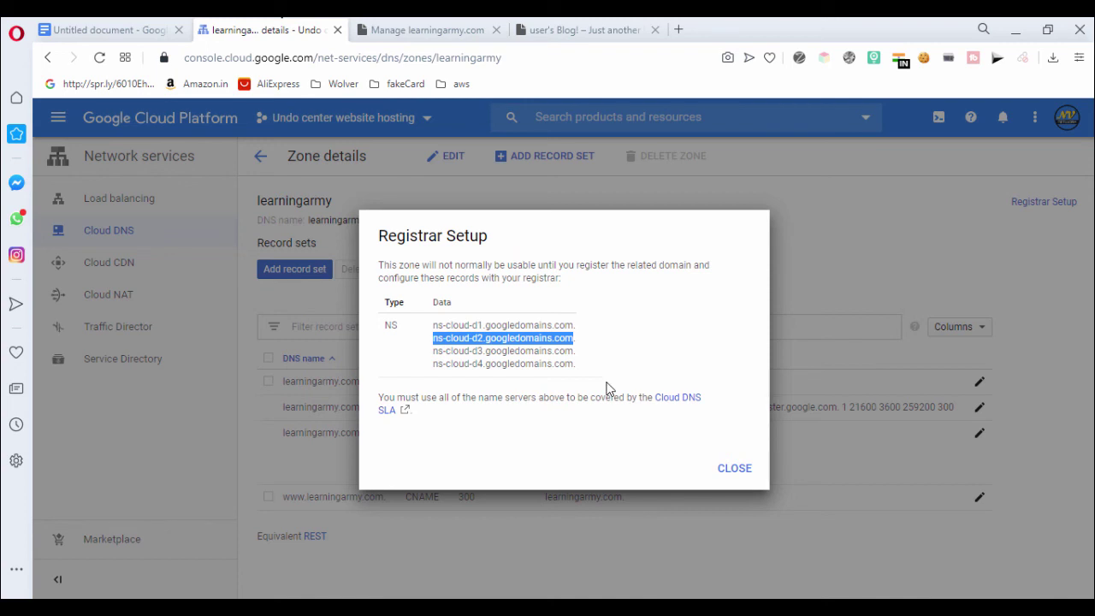
{"action": "left_click", "coordinate": [735, 469]}
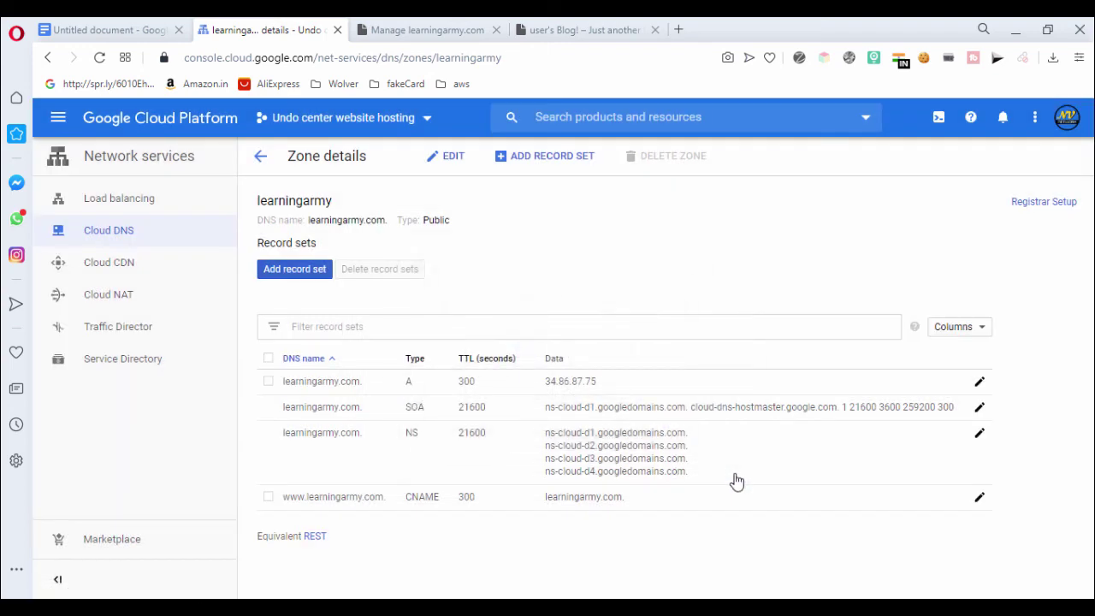